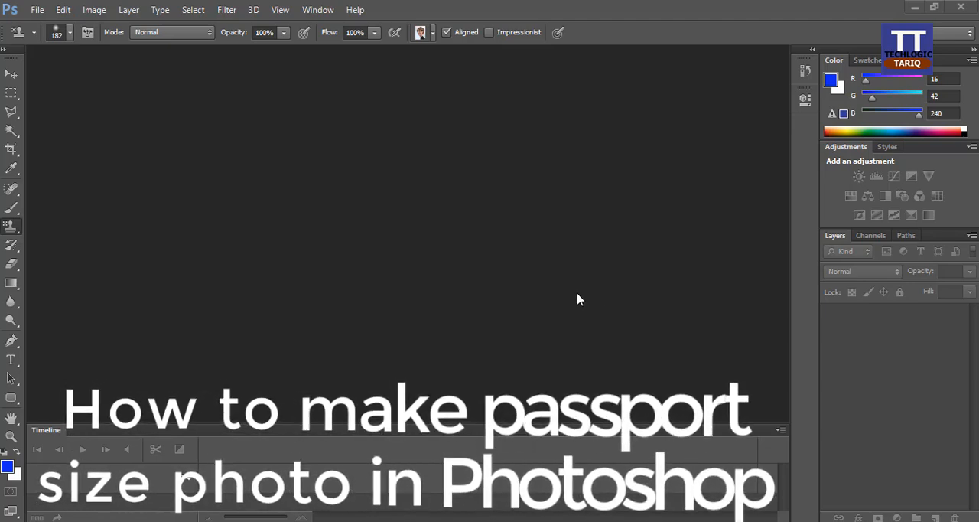
# Step: Open Executive Photo.jpg from the Test folder on the Desktop and convert its locked Background into the regular layer Layer 0
pyautogui.click(35, 9)
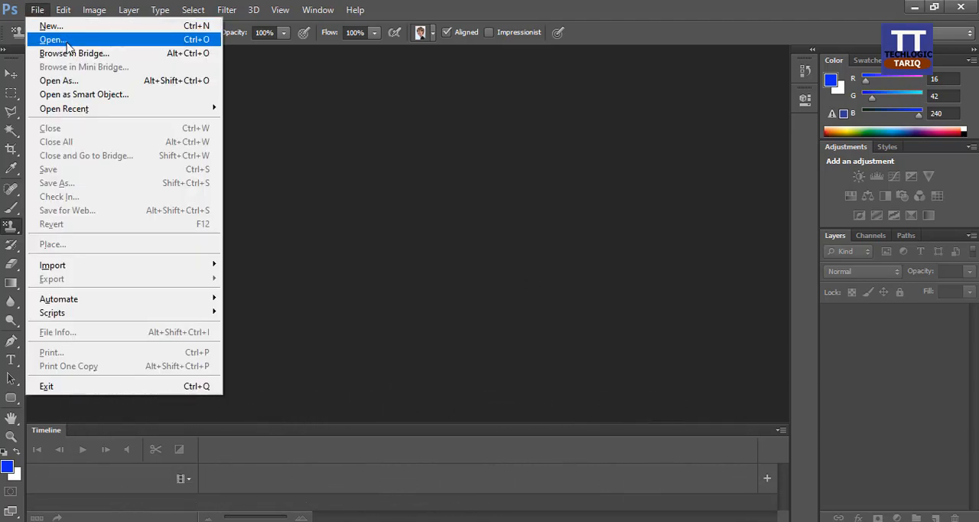
pyautogui.click(53, 40)
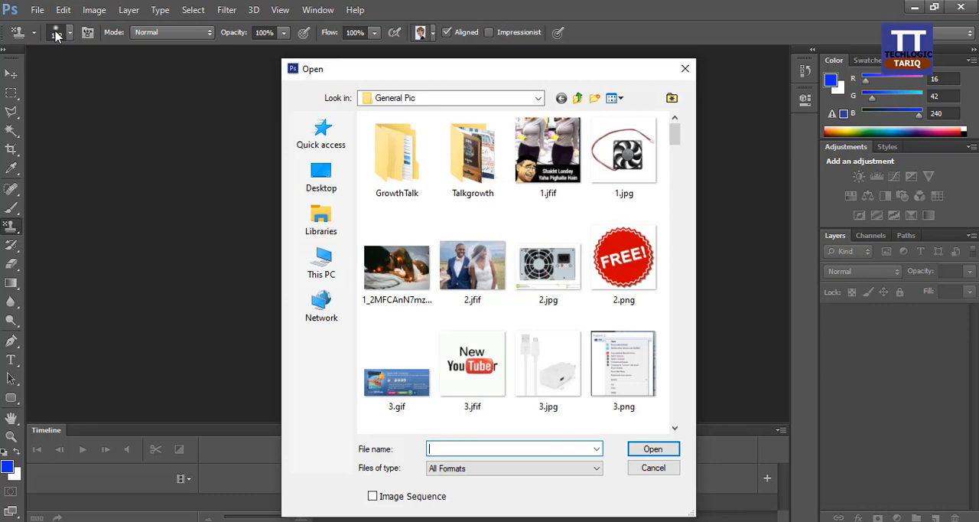
pyautogui.click(321, 180)
pyautogui.scroll(-5, 437, 264)
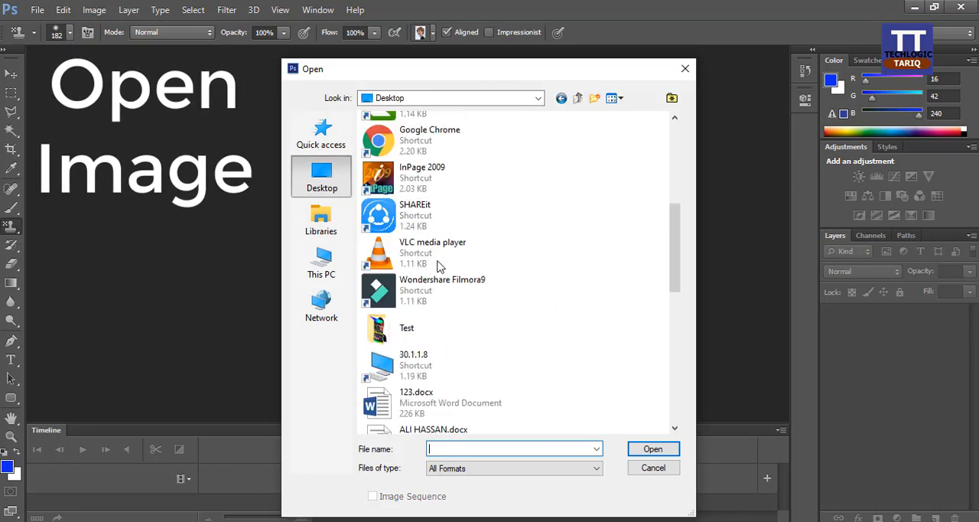
pyautogui.doubleClick(432, 329)
pyautogui.click(494, 192)
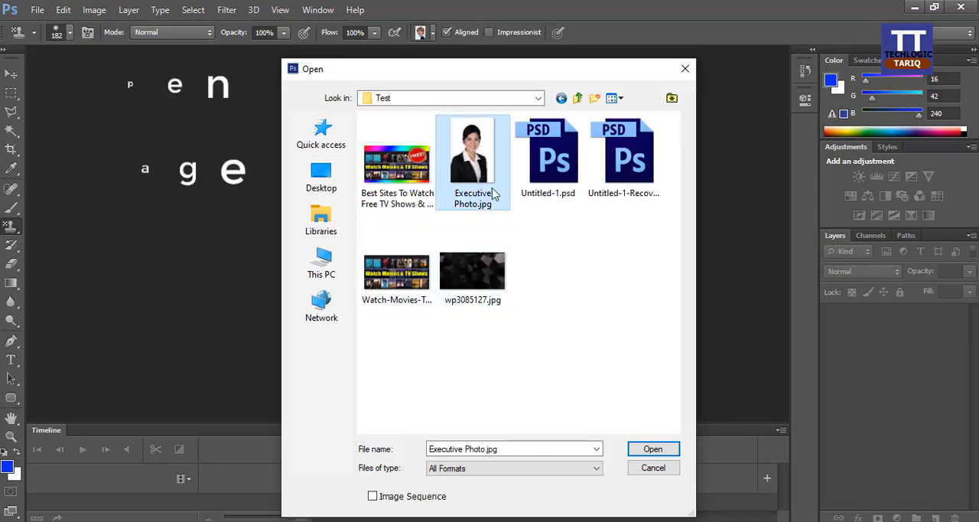
pyautogui.click(652, 450)
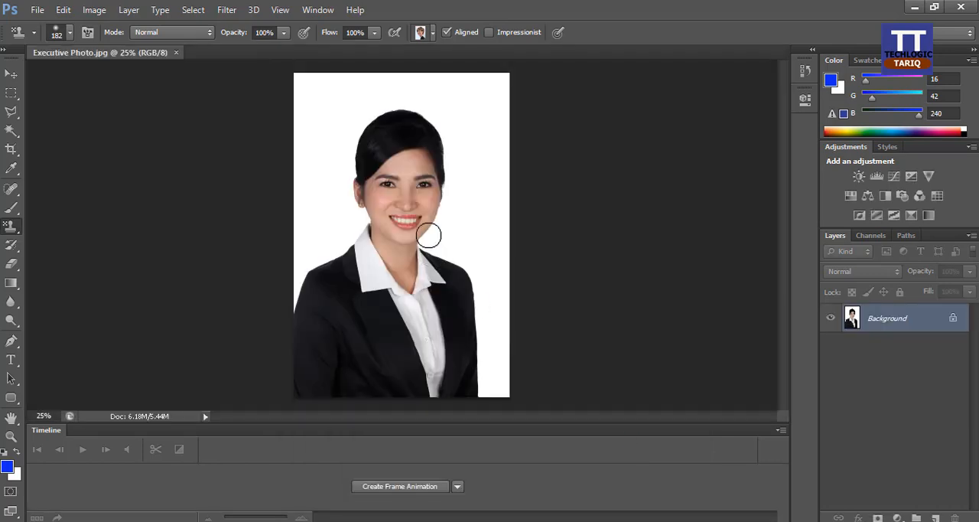
pyautogui.doubleClick(936, 320)
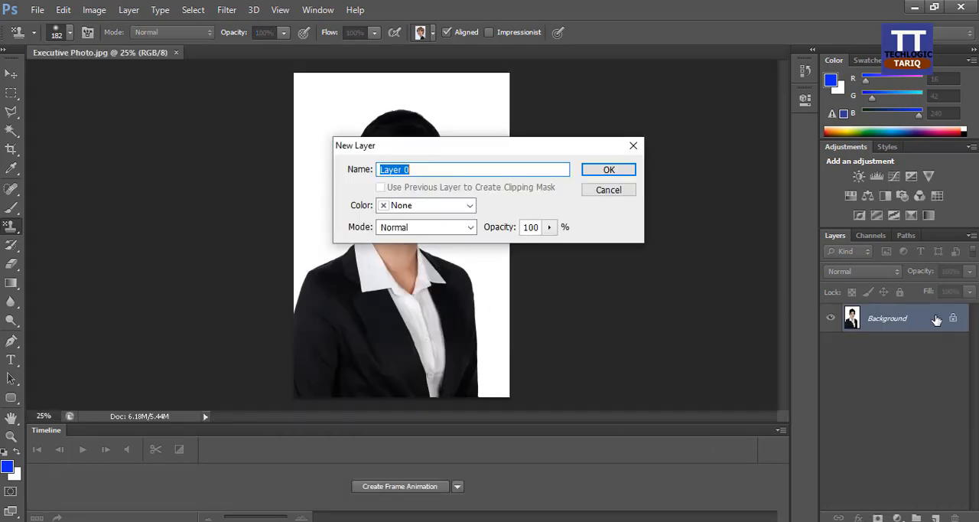
pyautogui.click(609, 170)
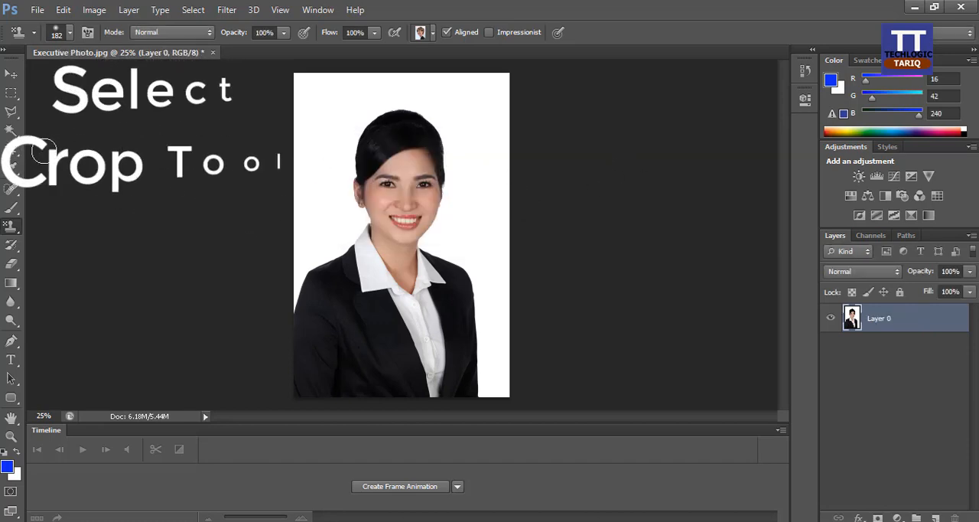
# Step: Crop the photo to 1.5 inches wide by 2 inches high at a resolution of 300 pixels/inch
pyautogui.click(14, 152)
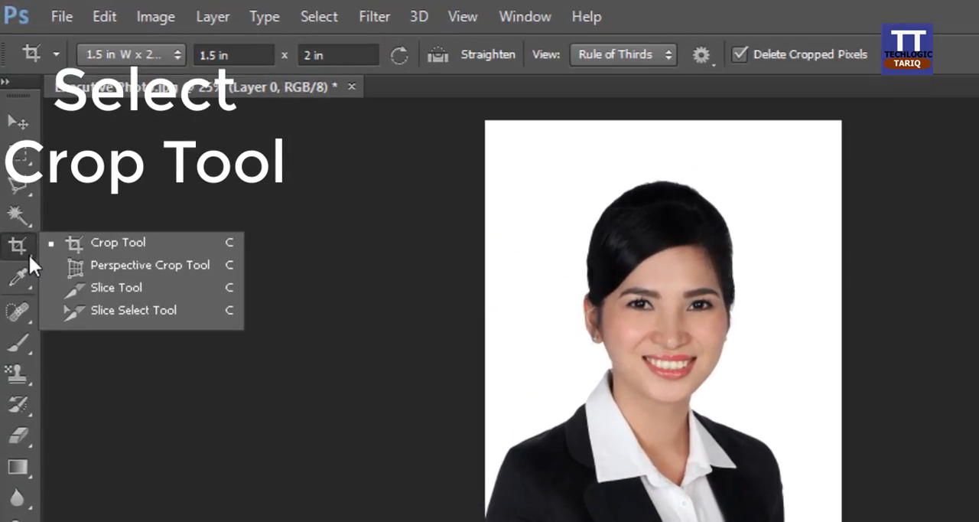
pyautogui.click(81, 241)
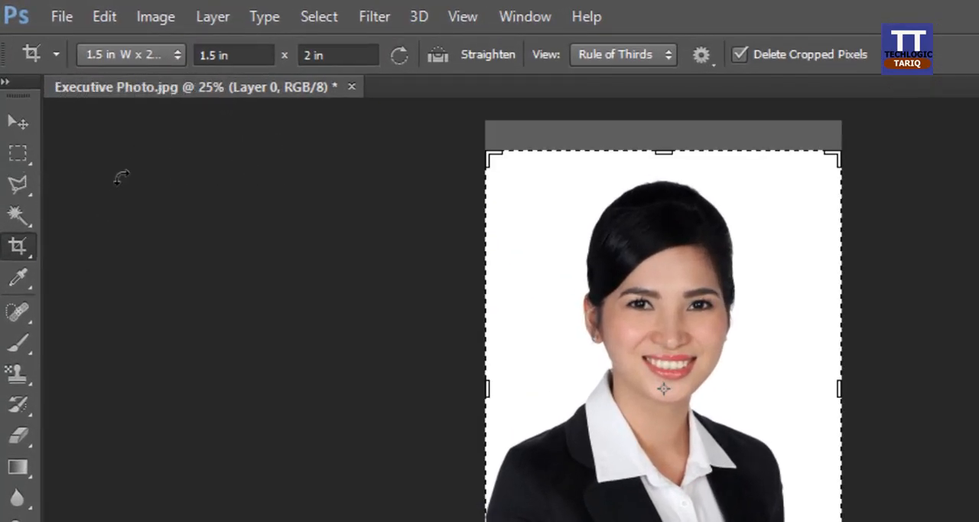
pyautogui.click(167, 54)
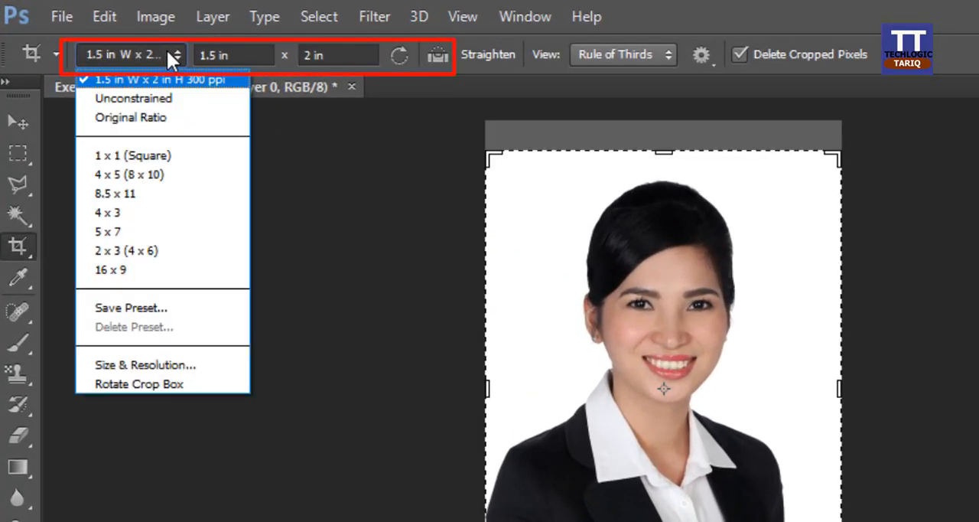
pyautogui.click(172, 364)
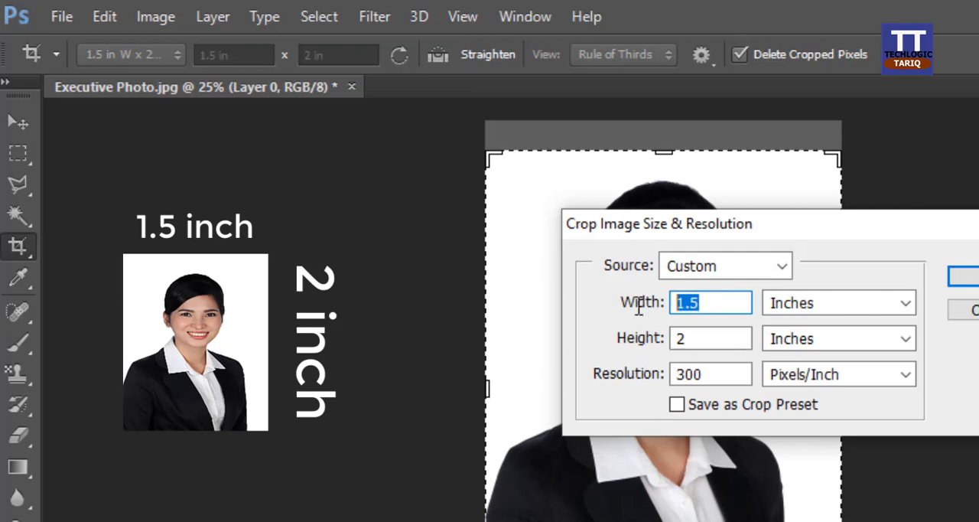
pyautogui.write('1.5')
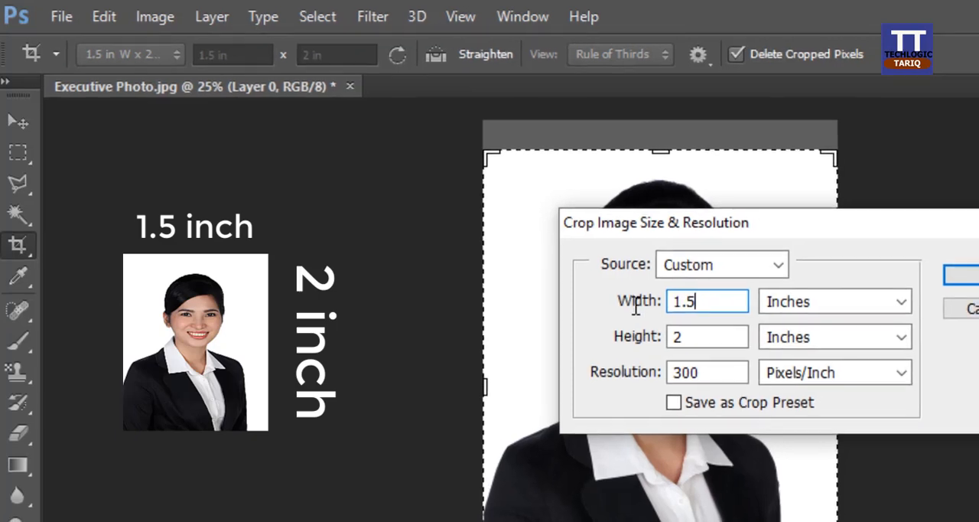
pyautogui.press('Tab')
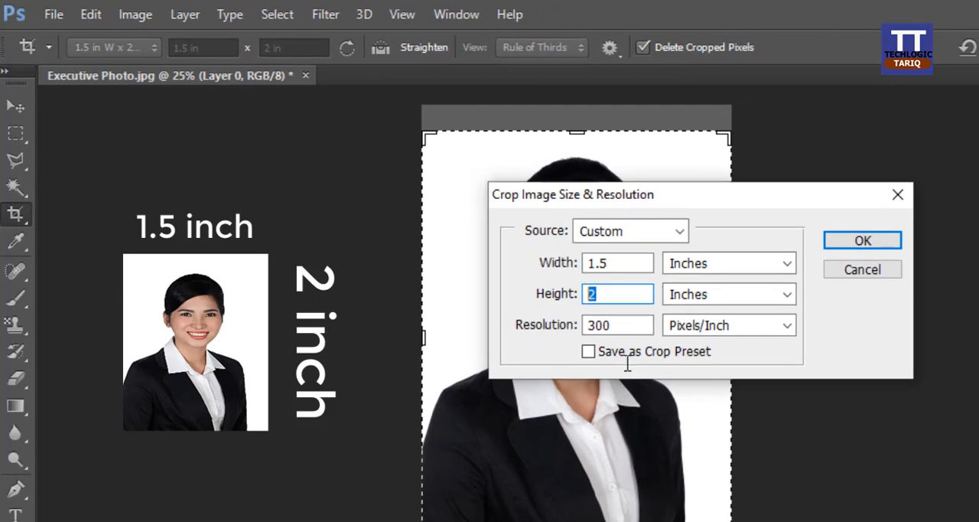
pyautogui.write('2')
pyautogui.moveTo(631, 331); pyautogui.dragTo(585, 329)
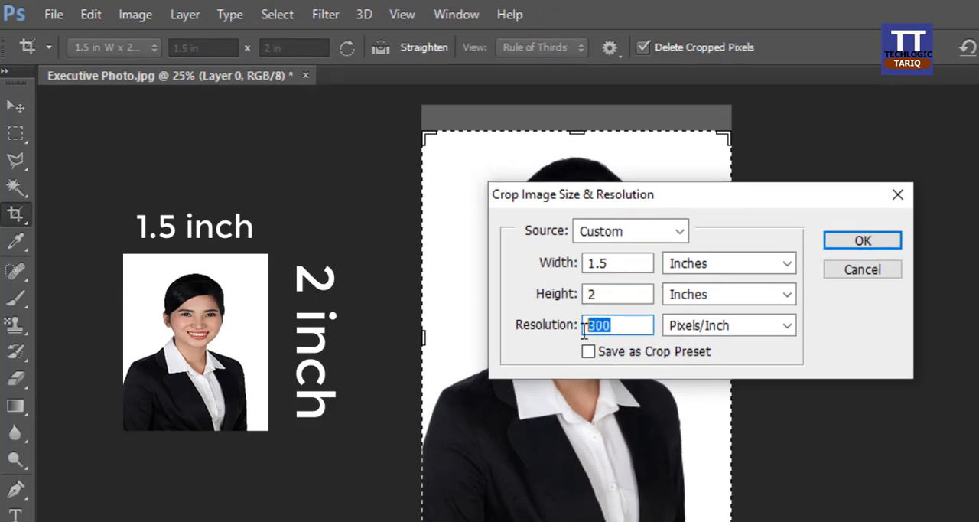
pyautogui.write('300')
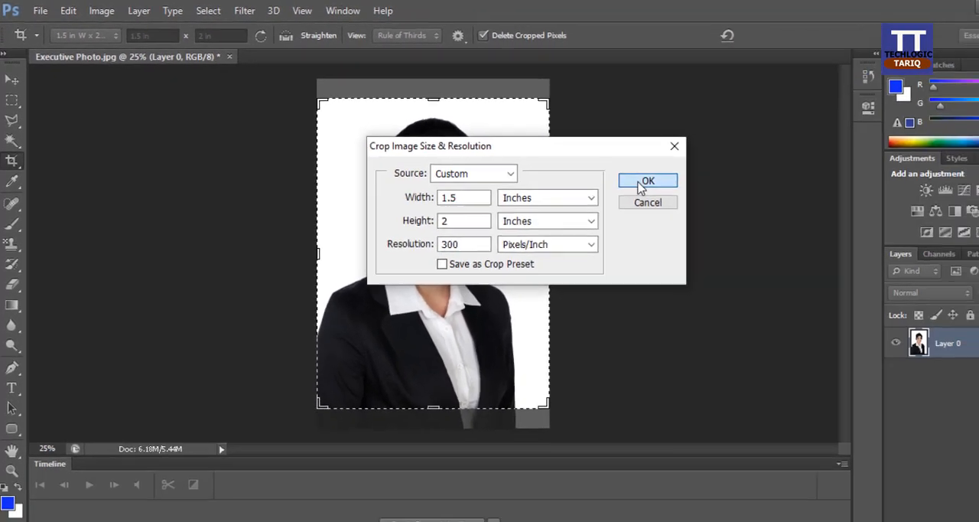
pyautogui.click(853, 241)
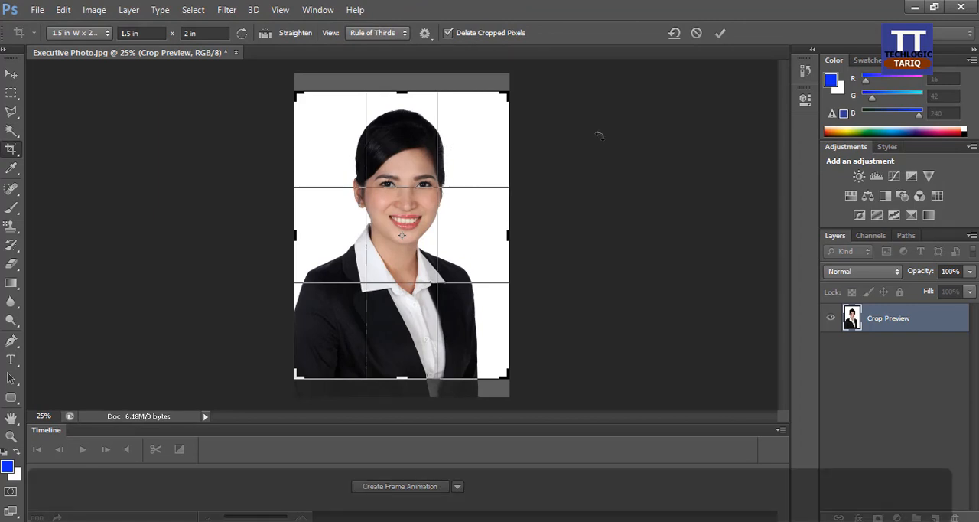
pyautogui.click(719, 33)
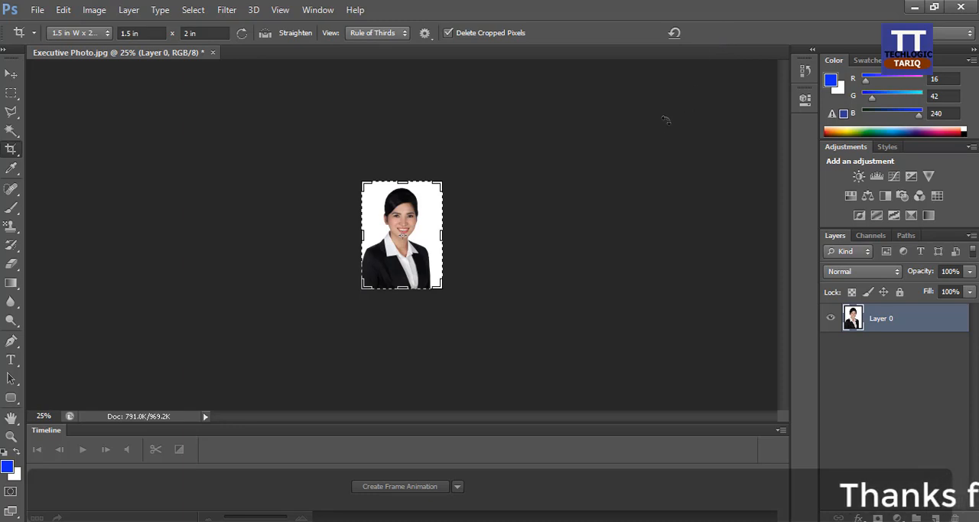
# Step: Frame the whole photo in the blue foreground color using a 22-pixel border selection, and clear the selection
pyautogui.press('v')
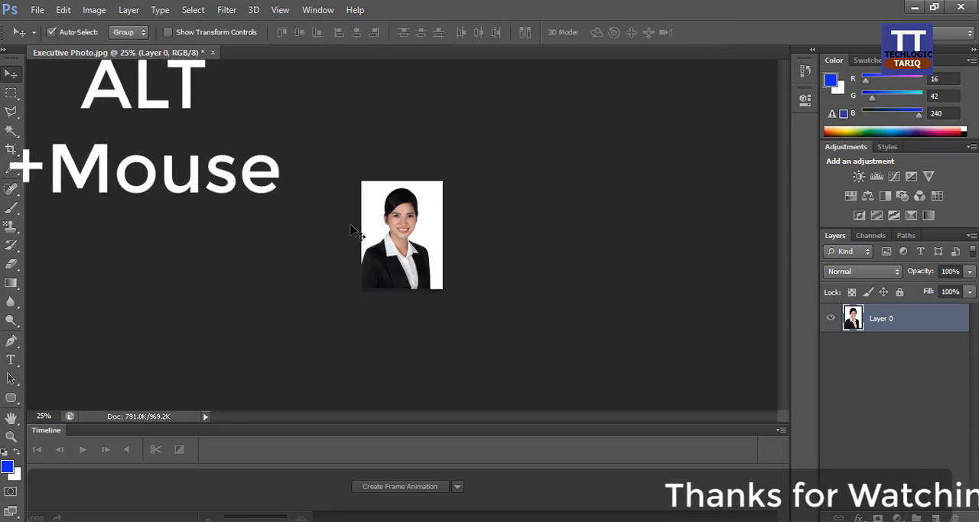
pyautogui.scroll(1, 511, 280)
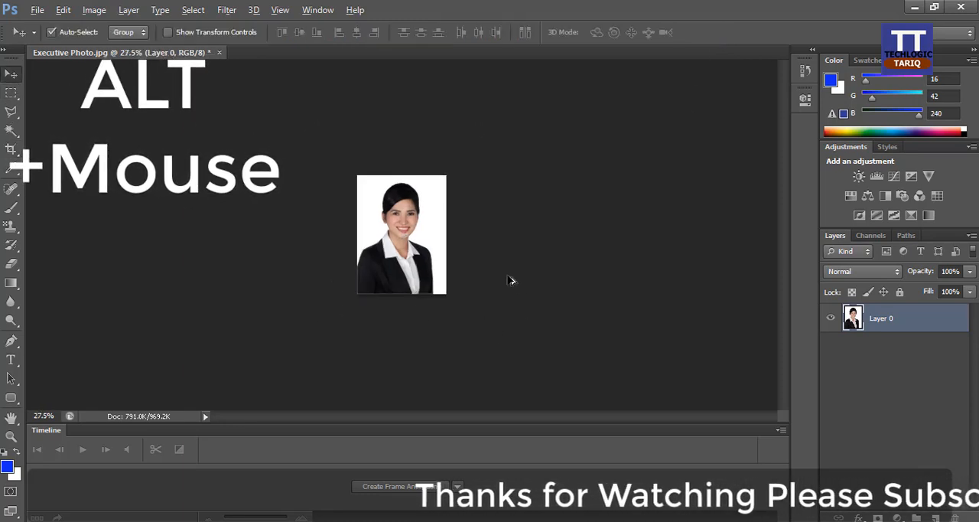
pyautogui.scroll(6, 511, 280)
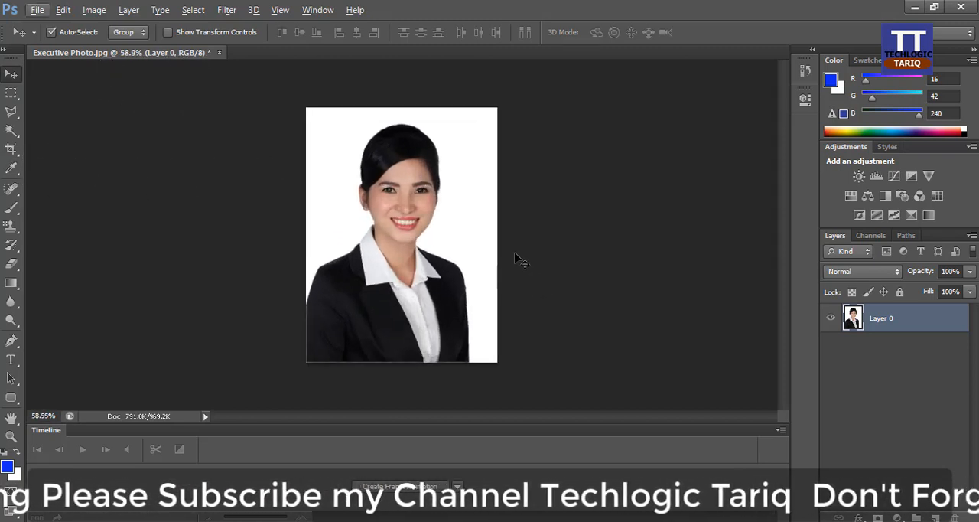
pyautogui.hotkey('ctrl', 'a')
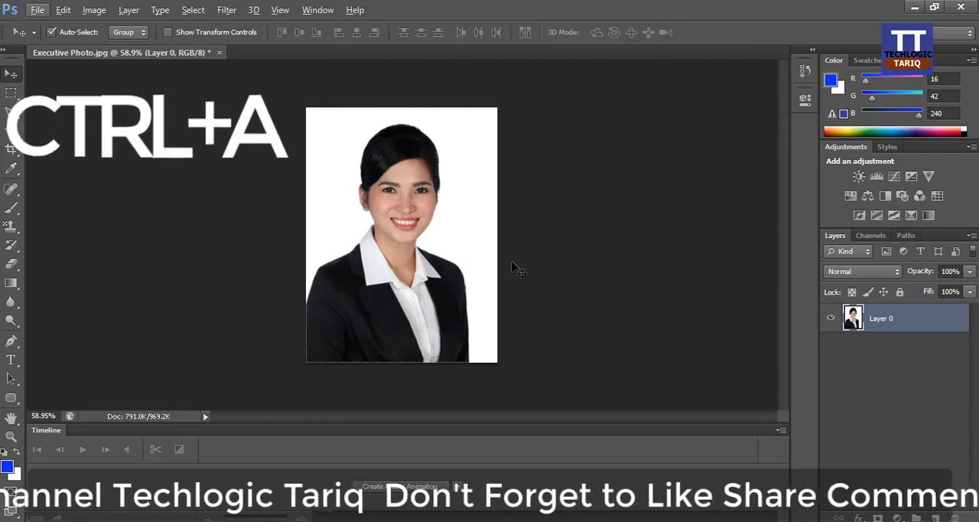
pyautogui.hotkey('ctrl', 'a')
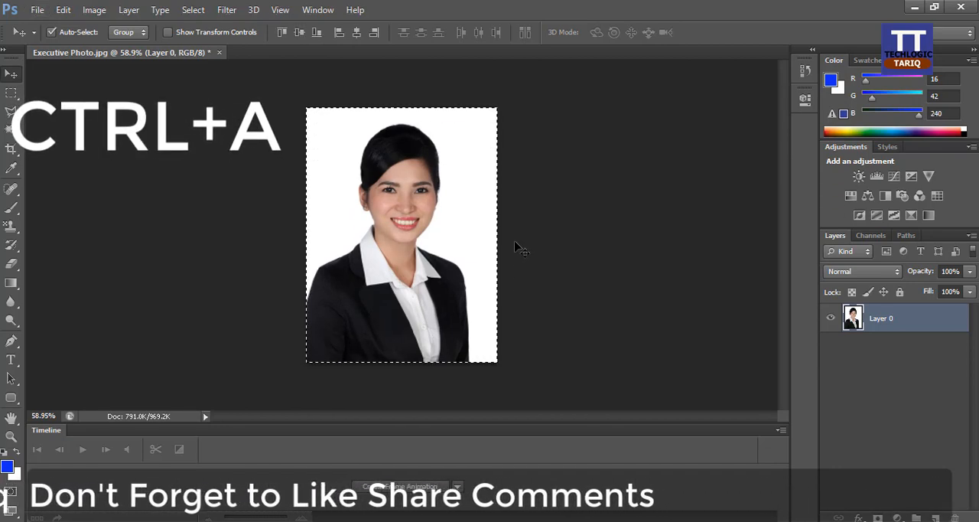
pyautogui.click(194, 10)
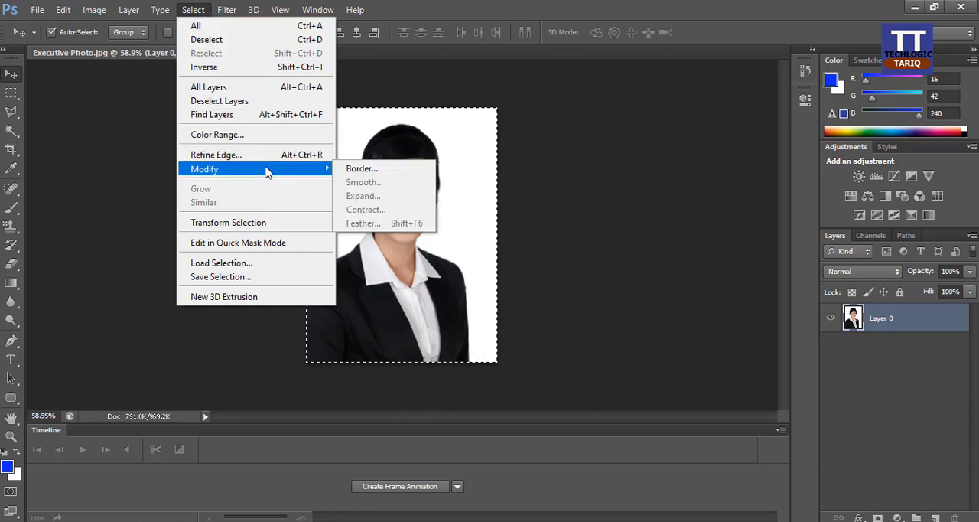
pyautogui.click(357, 169)
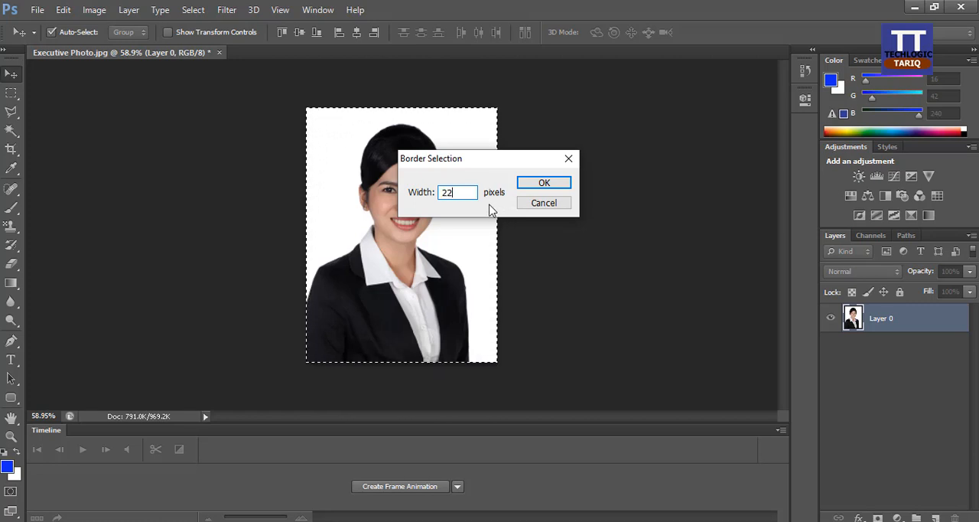
pyautogui.click(539, 184)
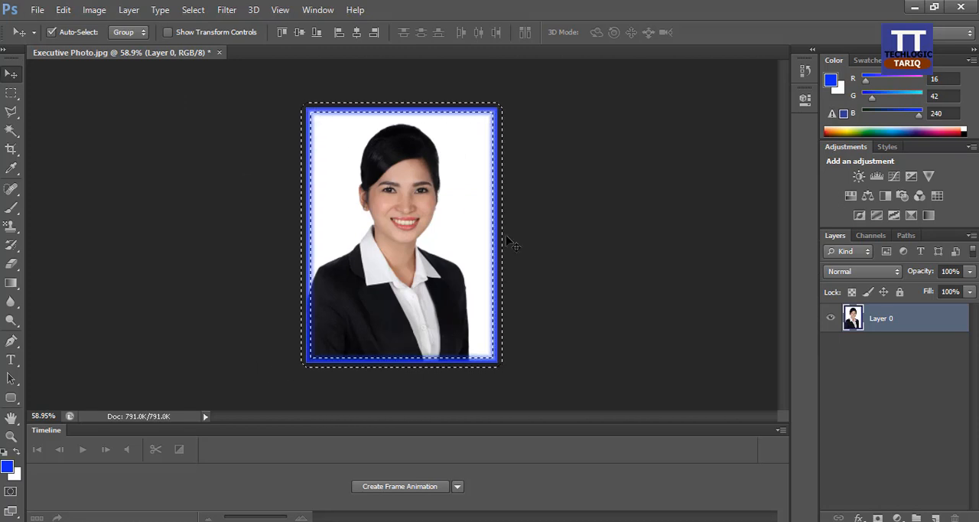
pyautogui.hotkey('ctrl', 'd')
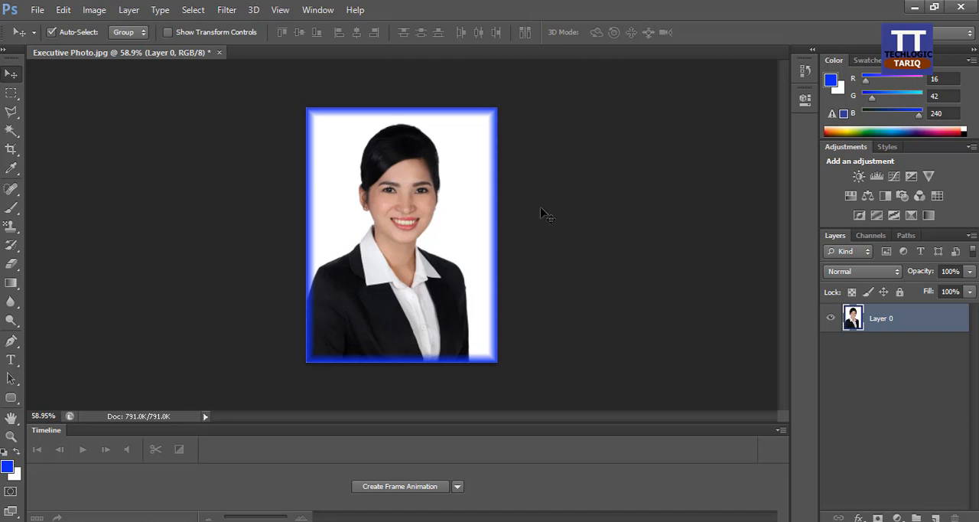
# Step: Define the framed photo as a pattern named 444
pyautogui.click(64, 11)
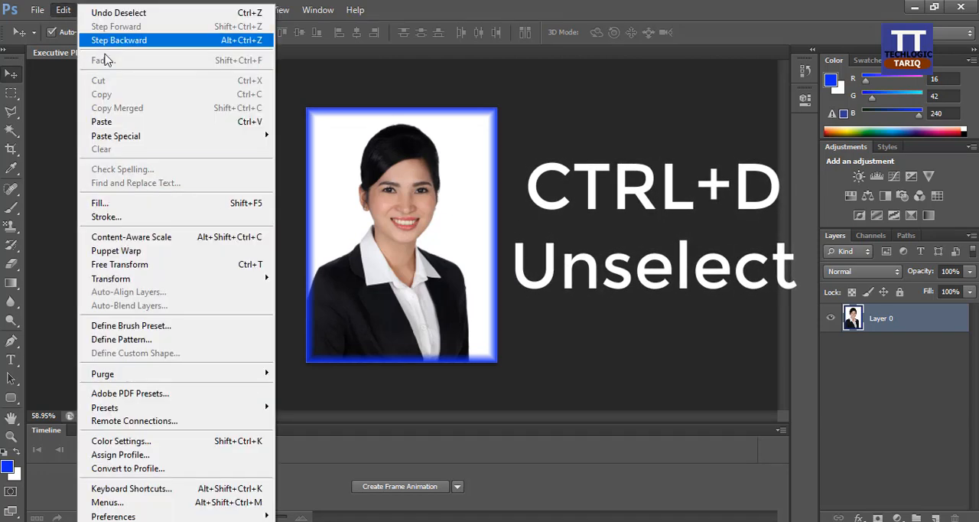
pyautogui.click(159, 339)
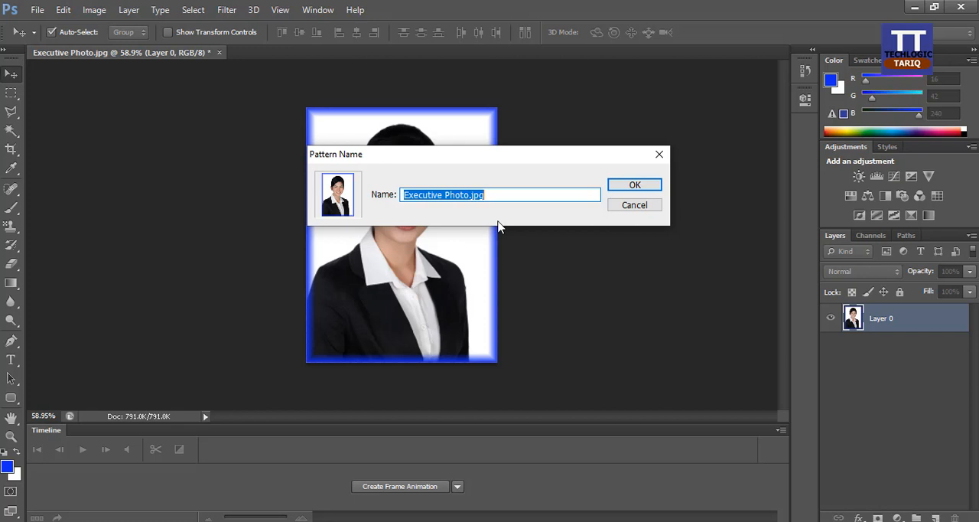
pyautogui.write('444')
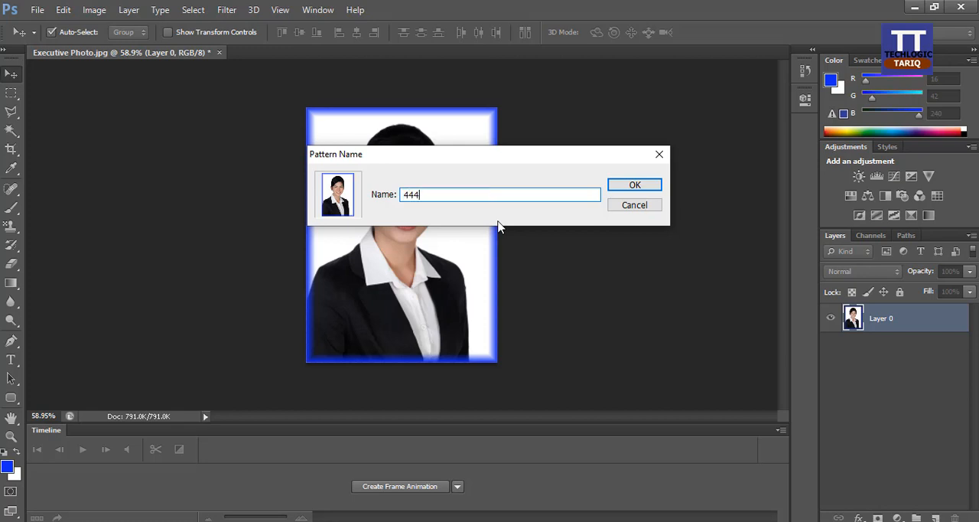
pyautogui.click(616, 186)
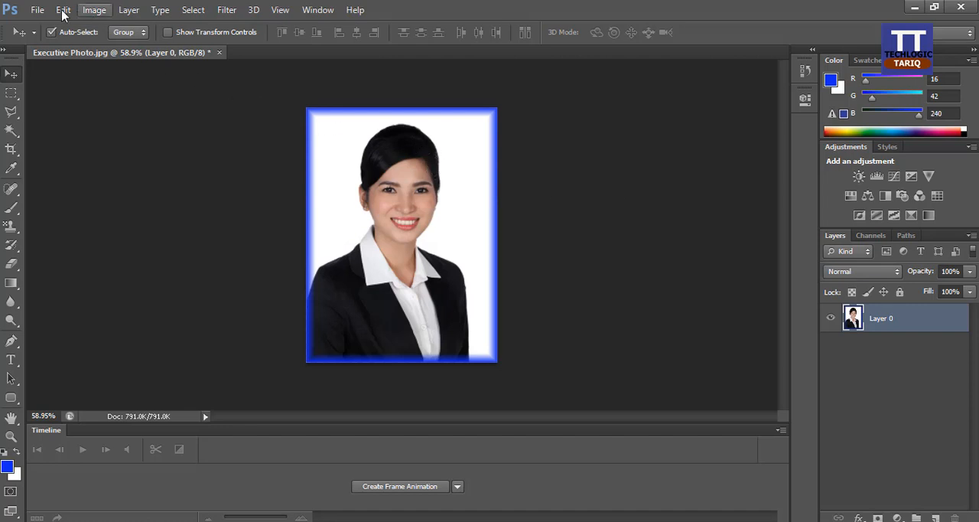
# Step: Start a new document with width and height in inches, setting it to 6 inches wide by 4 inches high
pyautogui.click(37, 11)
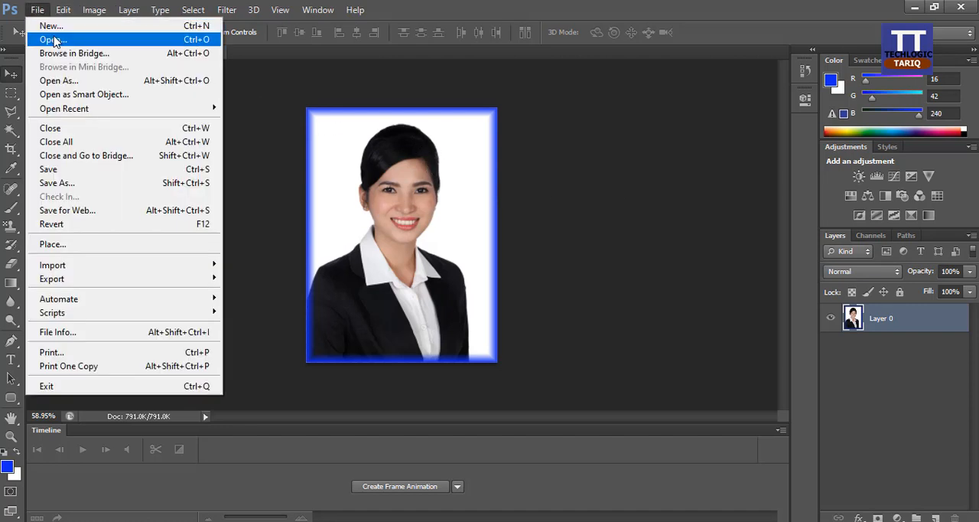
pyautogui.click(58, 26)
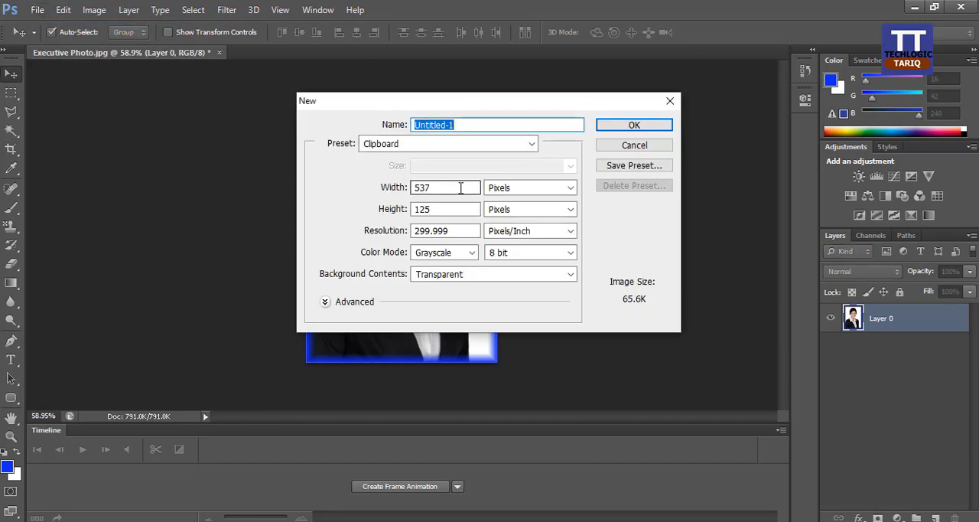
pyautogui.moveTo(483, 103); pyautogui.dragTo(591, 89)
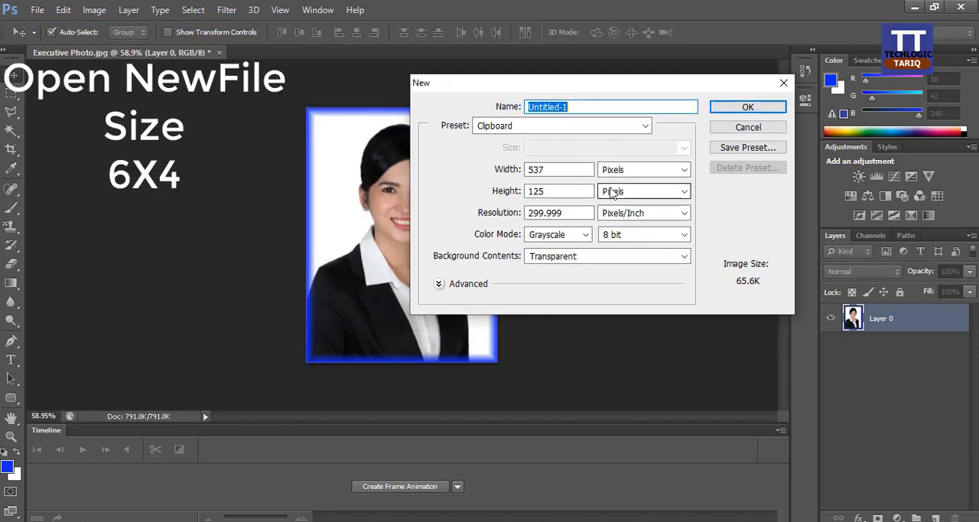
pyautogui.click(639, 170)
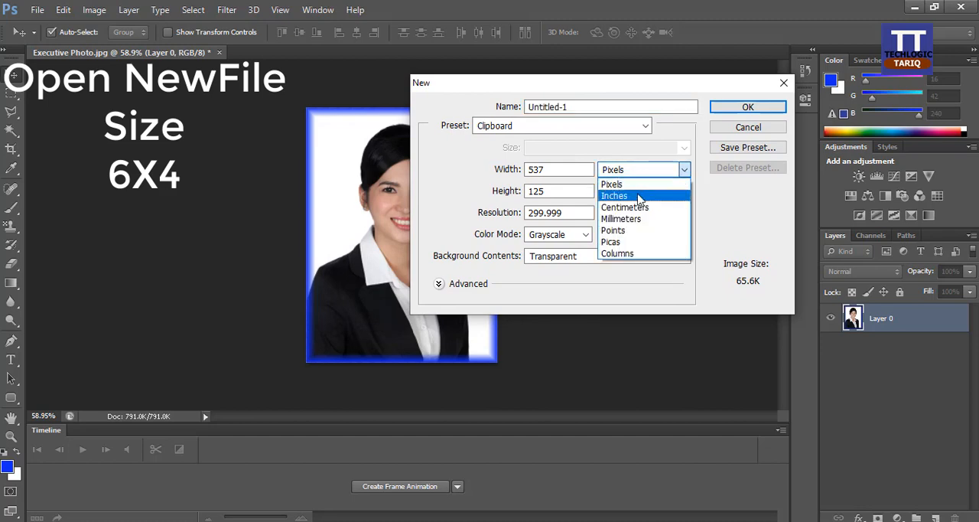
pyautogui.click(642, 197)
pyautogui.click(651, 192)
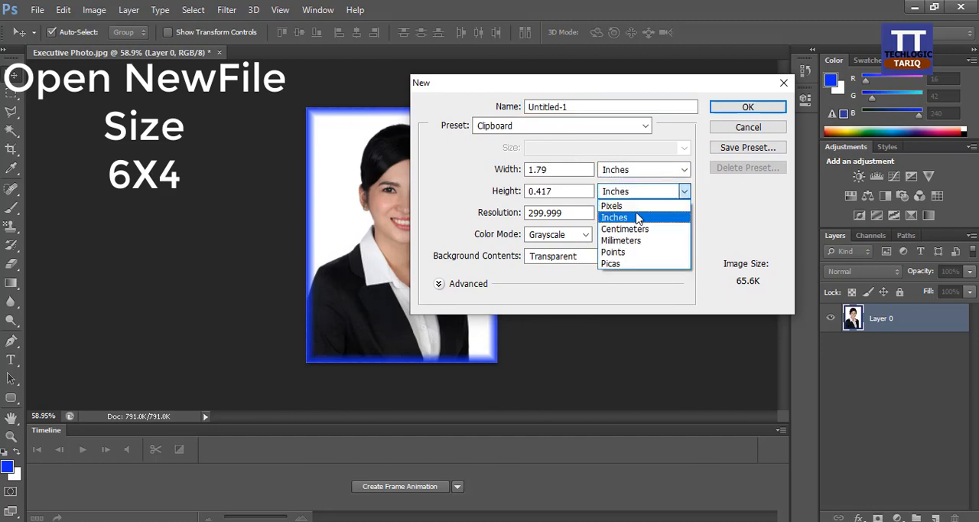
pyautogui.click(639, 218)
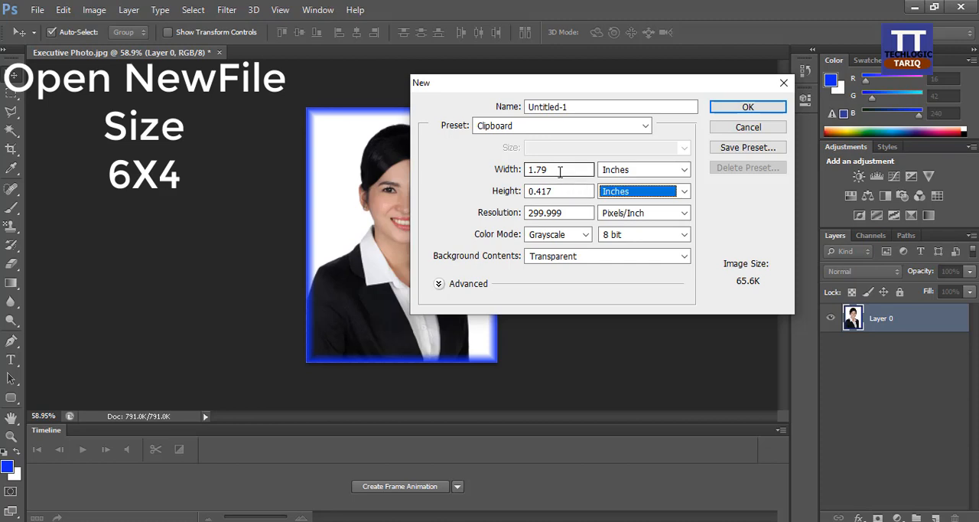
pyautogui.moveTo(559, 169); pyautogui.dragTo(525, 170)
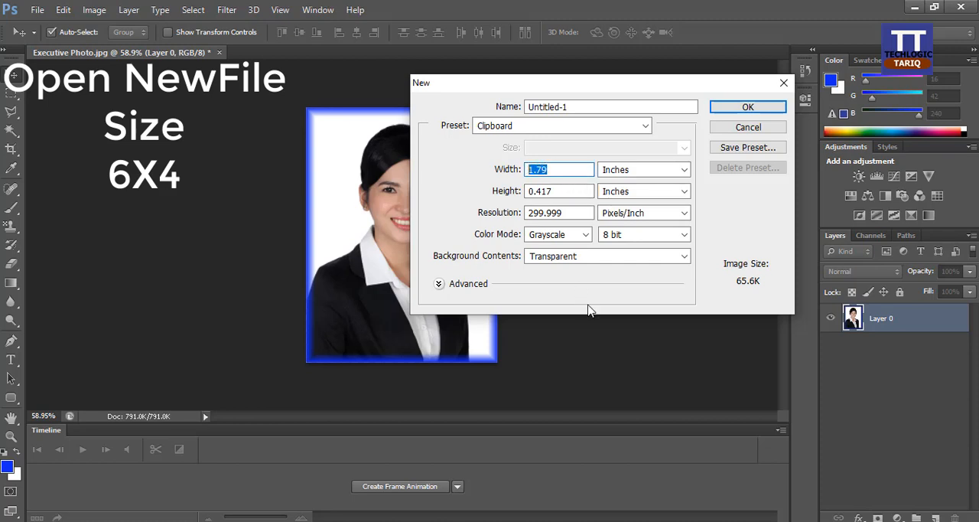
pyautogui.write('6')
pyautogui.moveTo(559, 191); pyautogui.dragTo(526, 190)
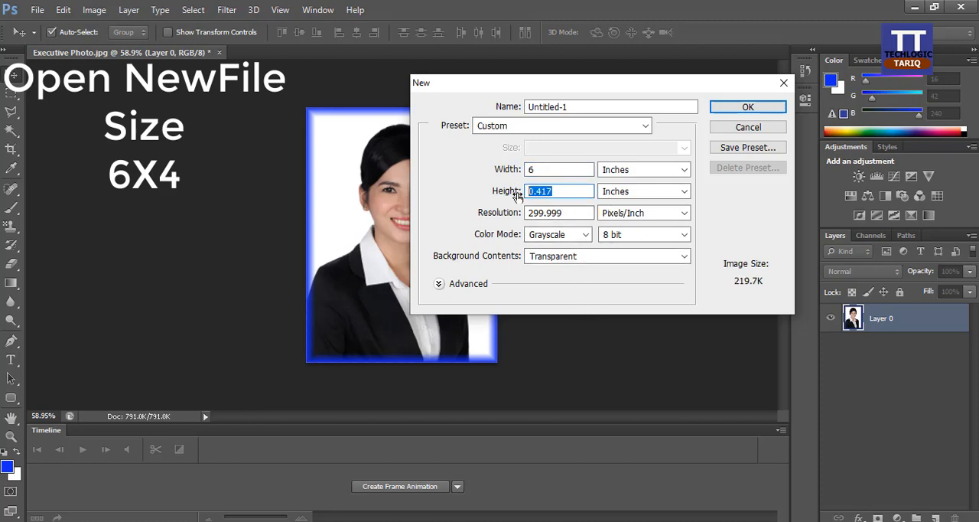
pyautogui.write('4')
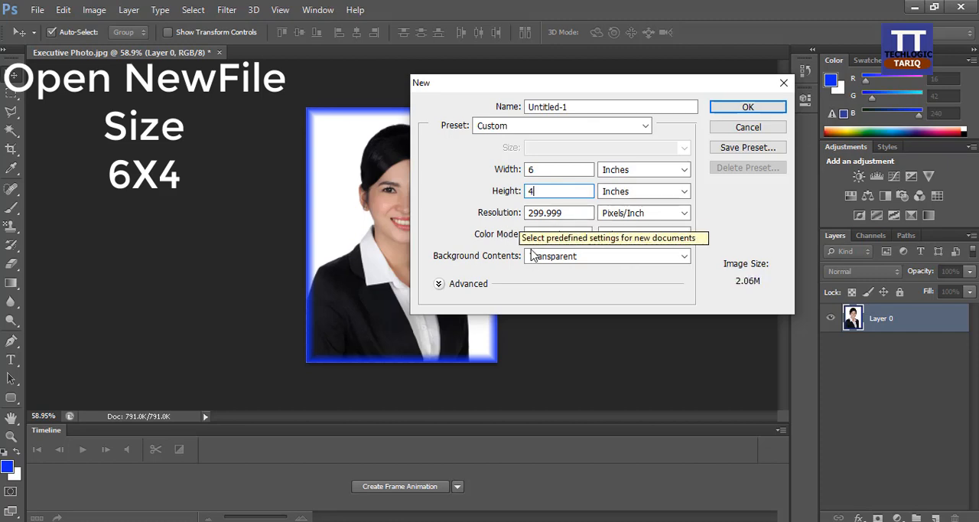
# Step: Set the new document's resolution to 300 pixels/inch and its color mode to RGB Color, and create it
pyautogui.moveTo(566, 214); pyautogui.dragTo(524, 212)
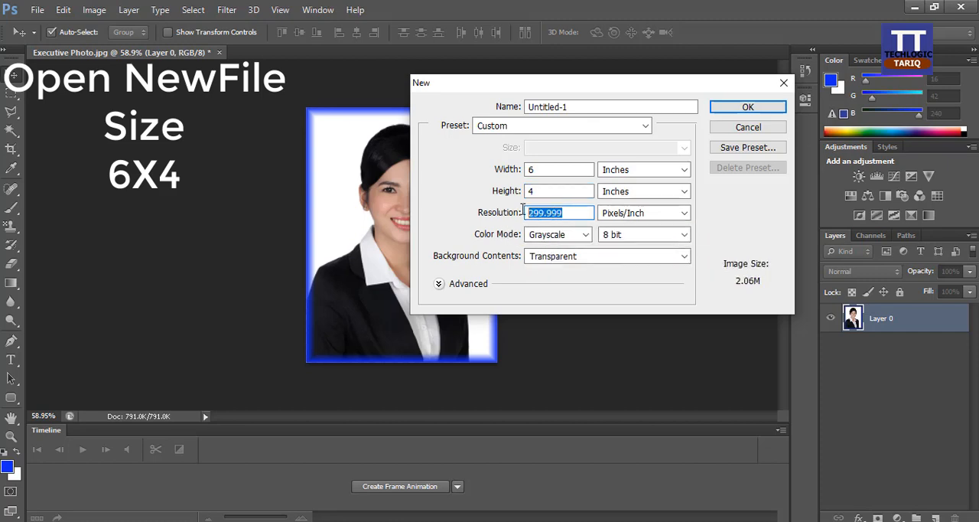
pyautogui.write('300')
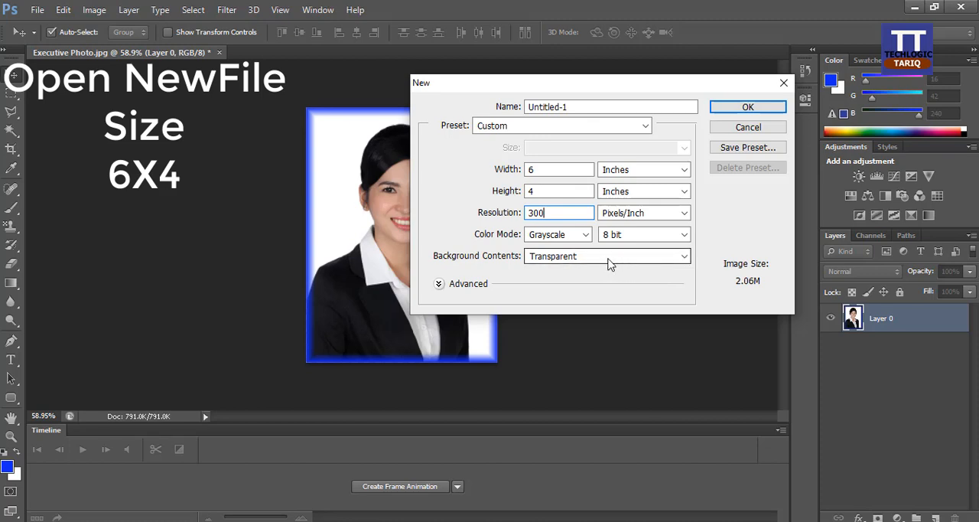
pyautogui.click(584, 234)
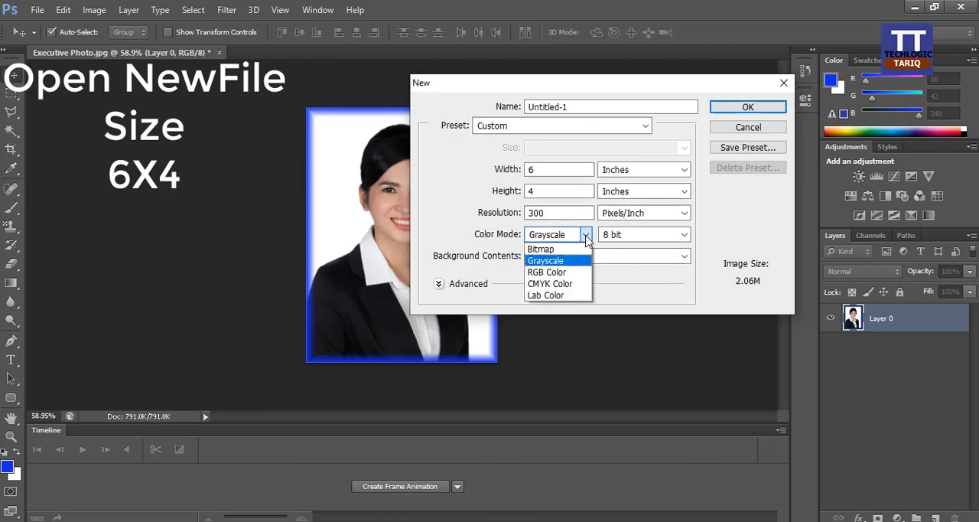
pyautogui.click(564, 274)
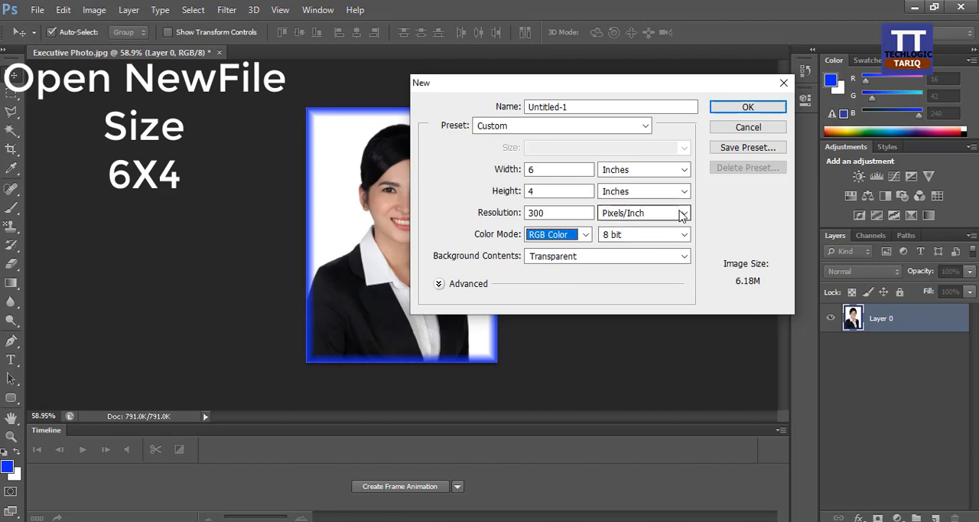
pyautogui.click(731, 110)
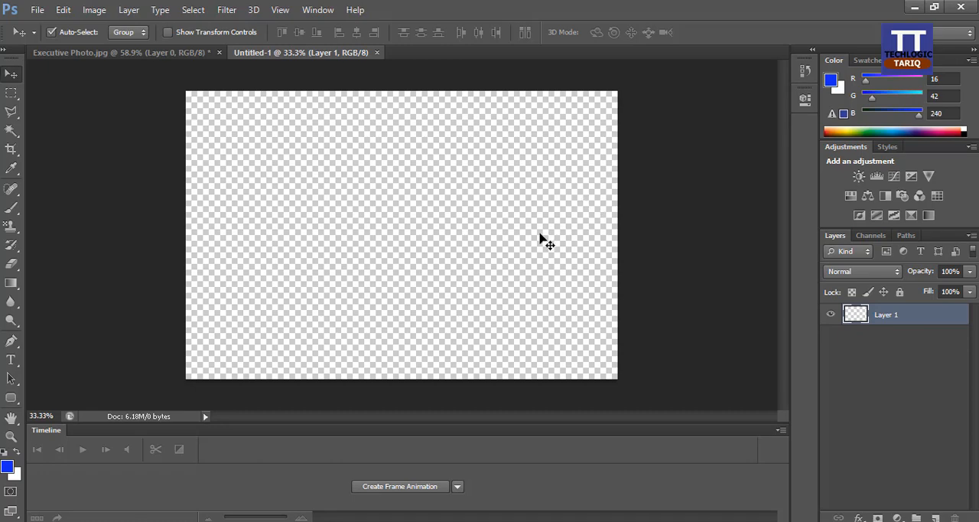
# Step: Fill the empty Layer 1 of the new document with the custom portrait pattern 444
pyautogui.click(63, 11)
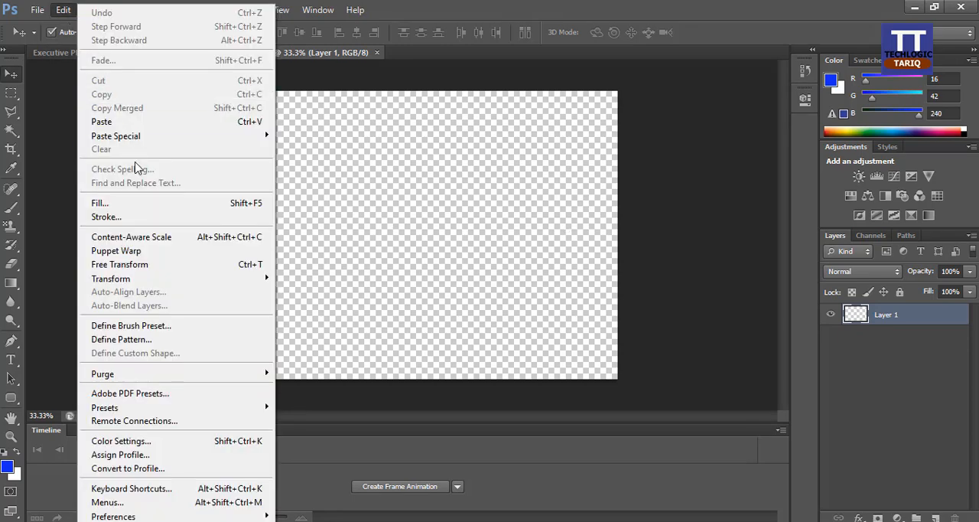
pyautogui.click(140, 209)
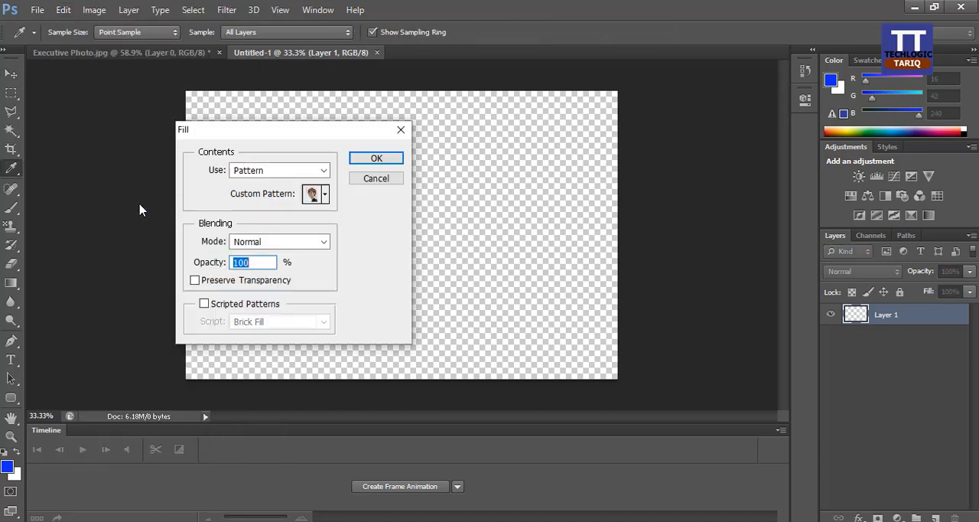
pyautogui.click(325, 195)
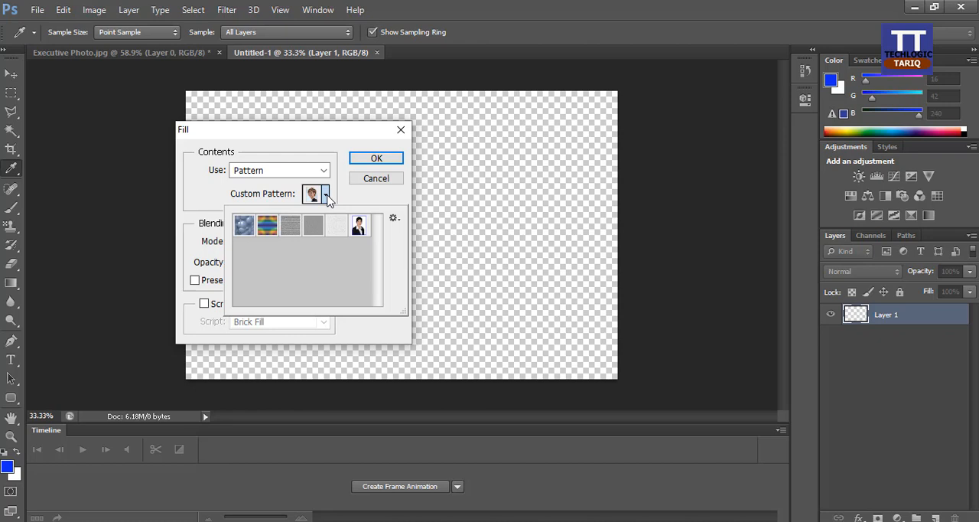
pyautogui.click(361, 226)
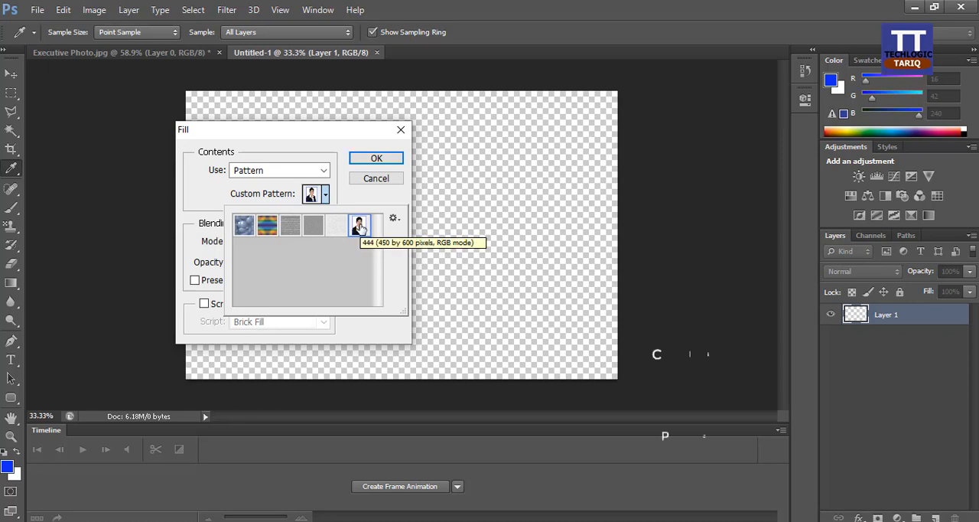
pyautogui.click(374, 159)
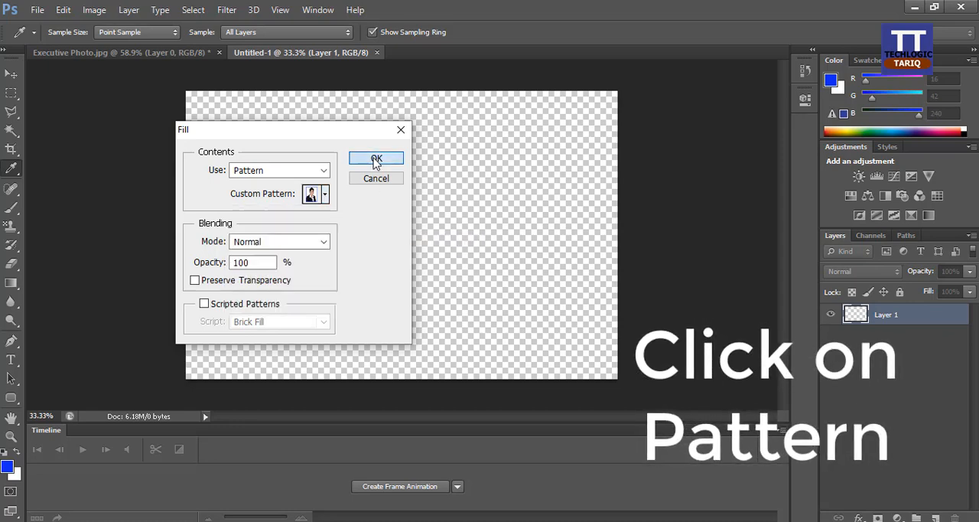
pyautogui.click(375, 159)
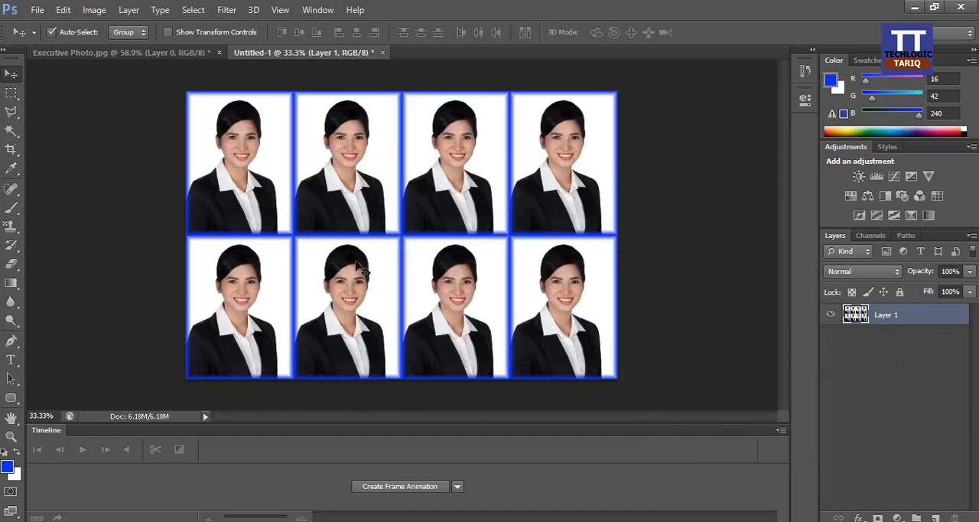
# Step: Save the photo sheet to the Desktop as a JPEG named Passport Size Photo, including the sRGB ICC profile and accepting the JPEG options
pyautogui.click(36, 10)
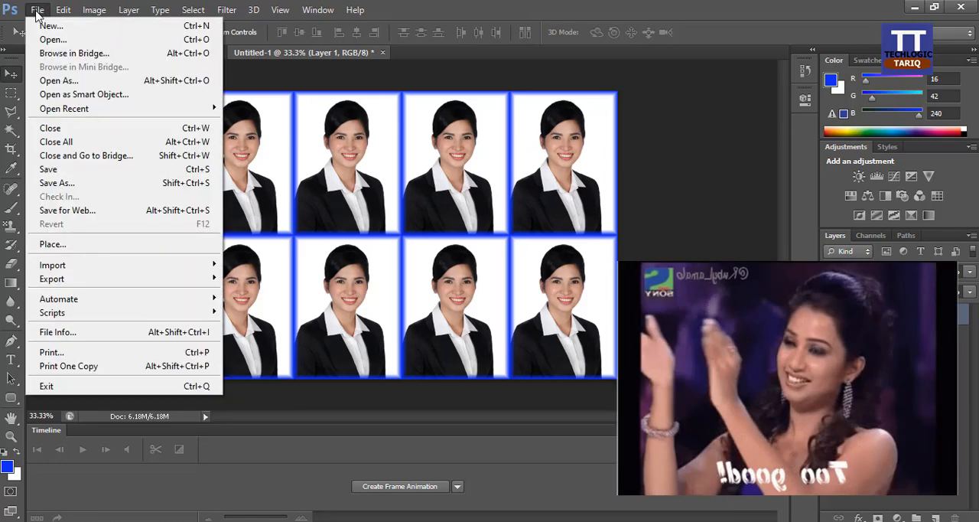
pyautogui.click(101, 182)
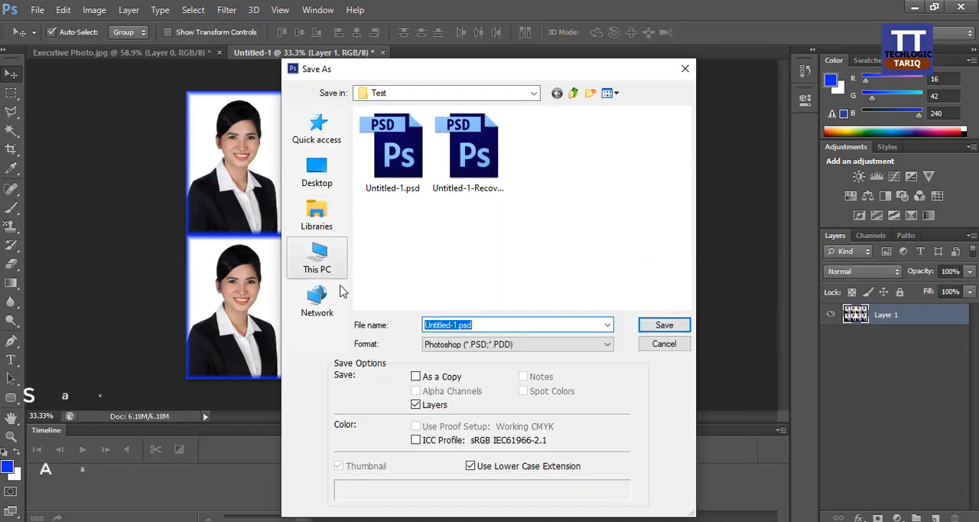
pyautogui.click(459, 344)
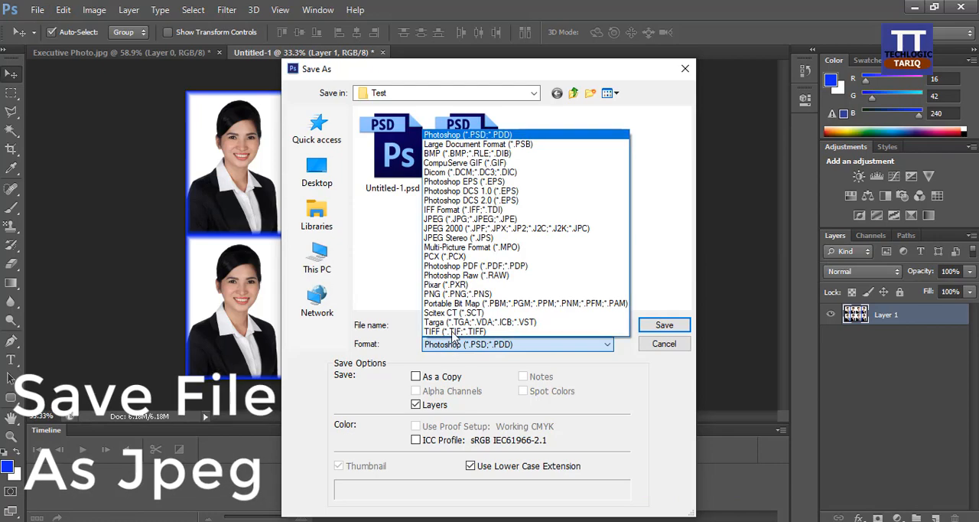
pyautogui.click(461, 220)
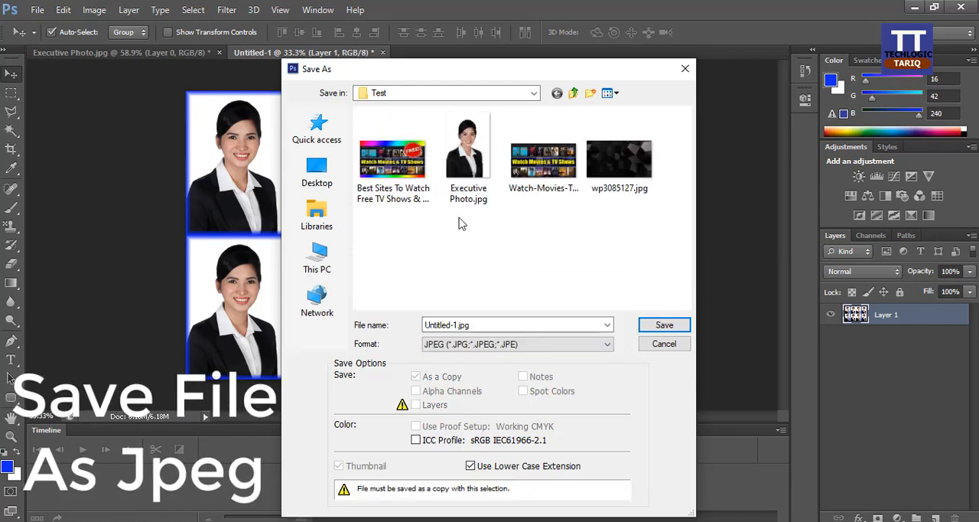
pyautogui.click(317, 172)
pyautogui.click(479, 322)
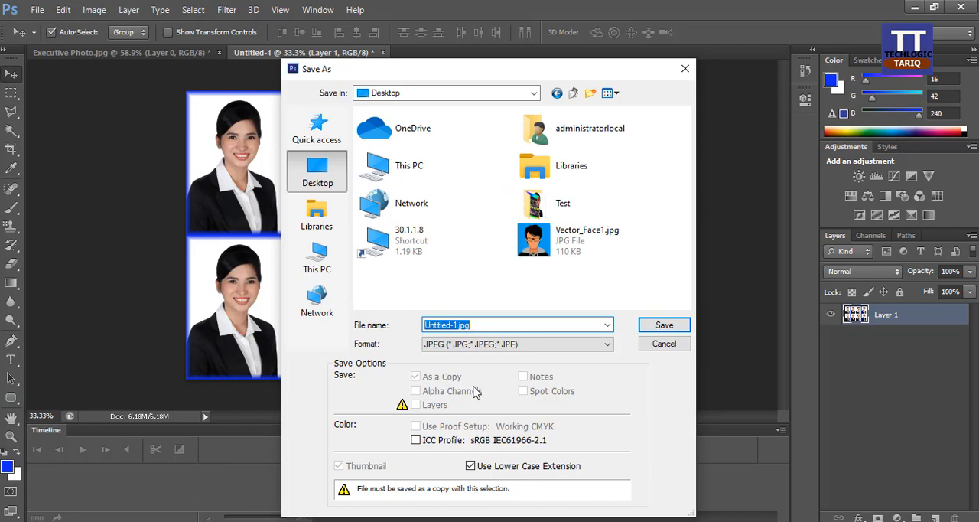
pyautogui.write('Passport Size Photo')
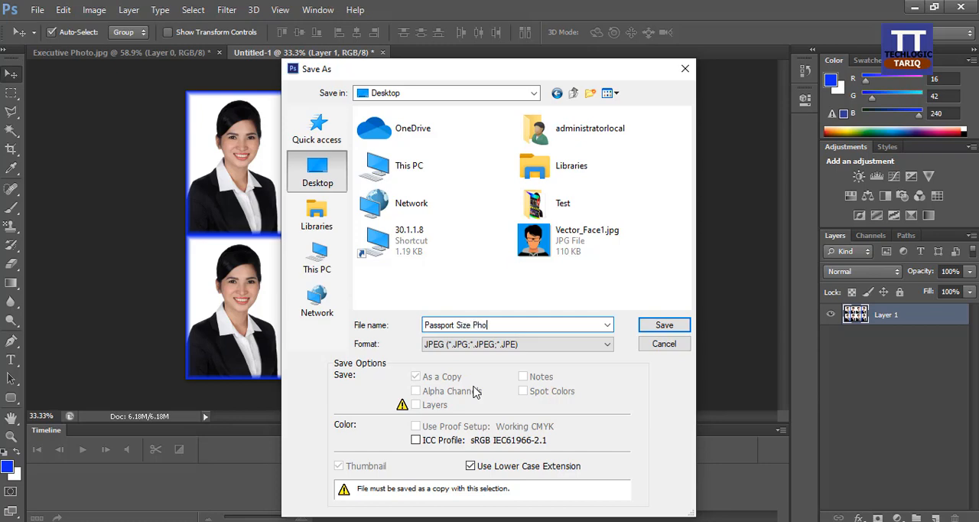
pyautogui.click(426, 444)
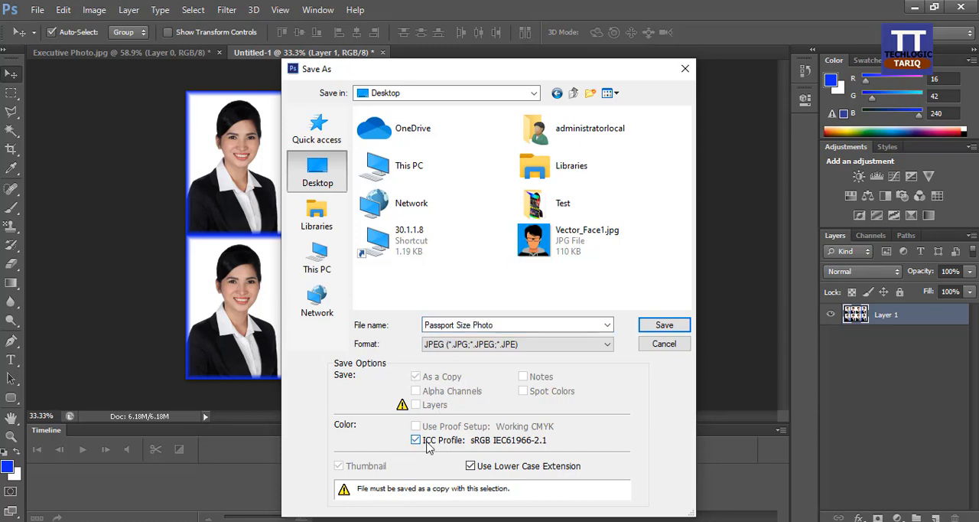
pyautogui.click(655, 329)
pyautogui.click(576, 133)
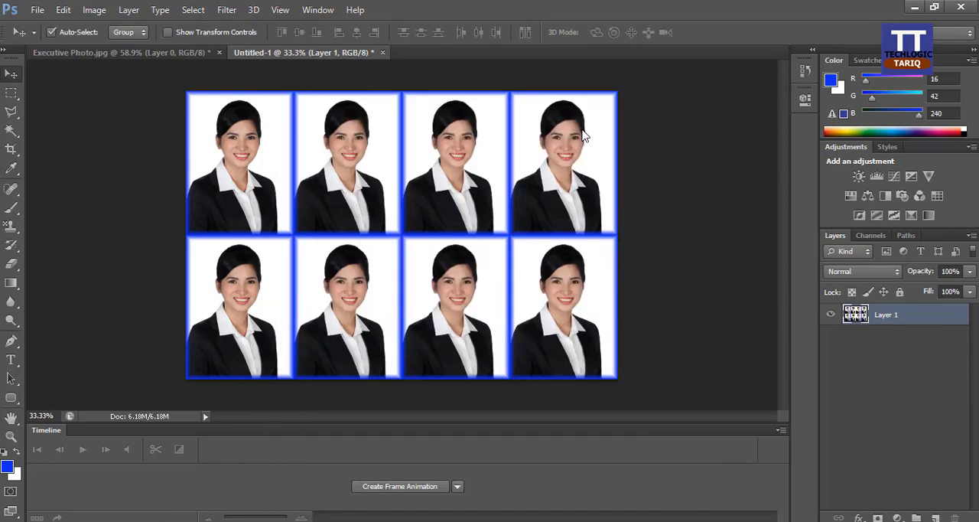
# Step: Switch to the Windows desktop, move Passport Size Photo.jpg to an empty area, and open it with a chosen application
pyautogui.click(912, 9)
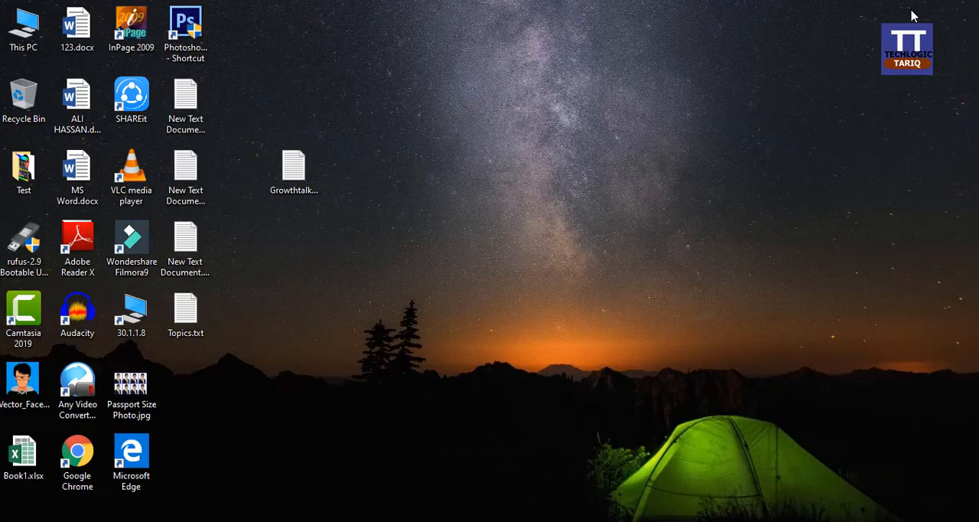
pyautogui.moveTo(131, 388); pyautogui.dragTo(462, 190)
pyautogui.rightClick(452, 171)
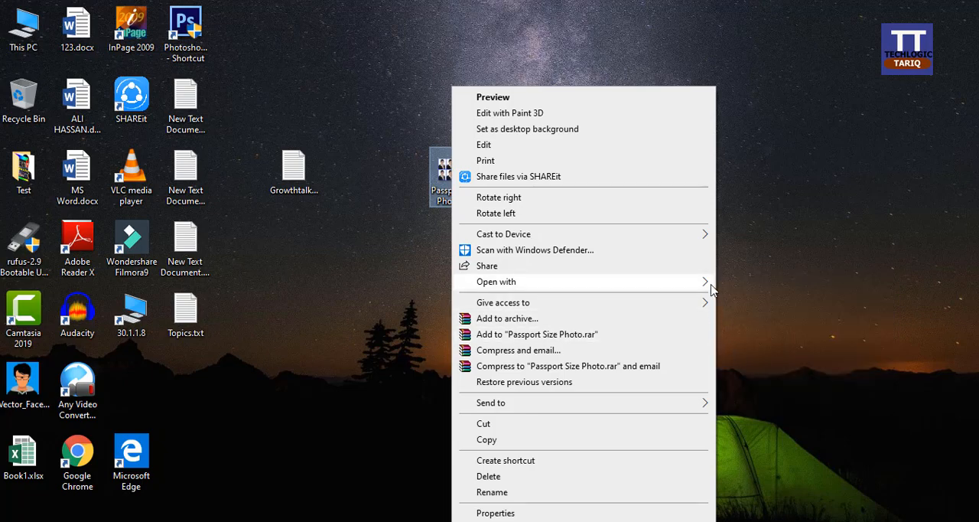
pyautogui.moveTo(709, 284)
pyautogui.click(758, 362)
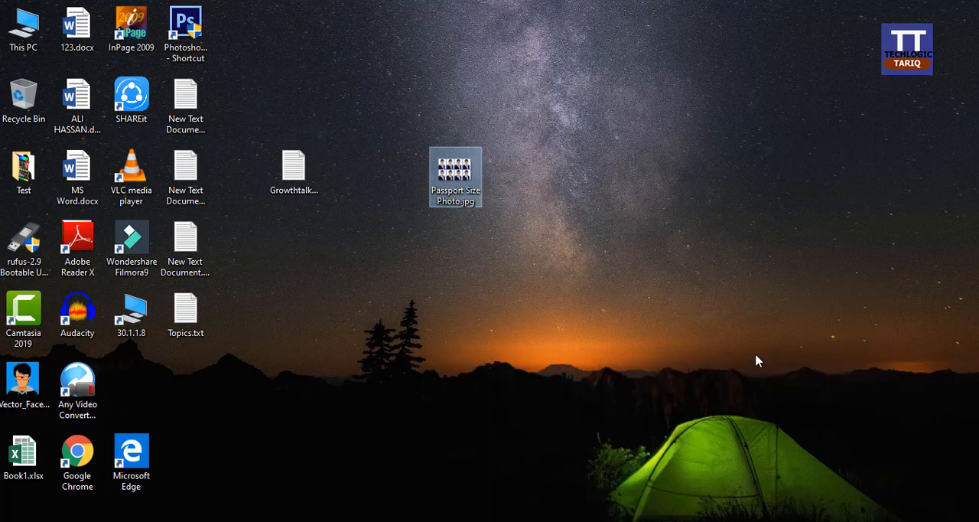